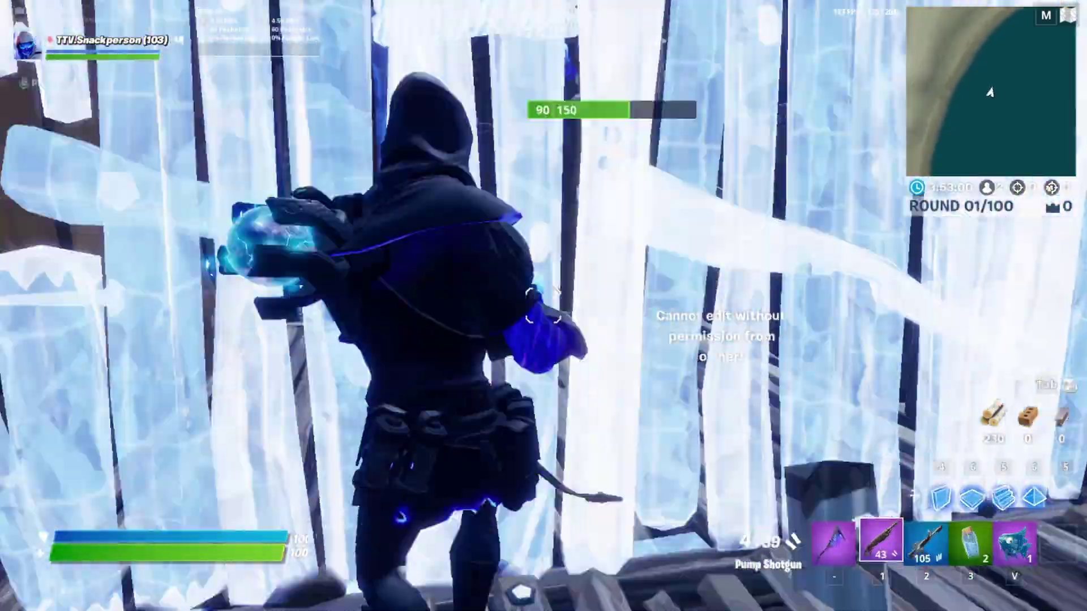
pyautogui.press('f')
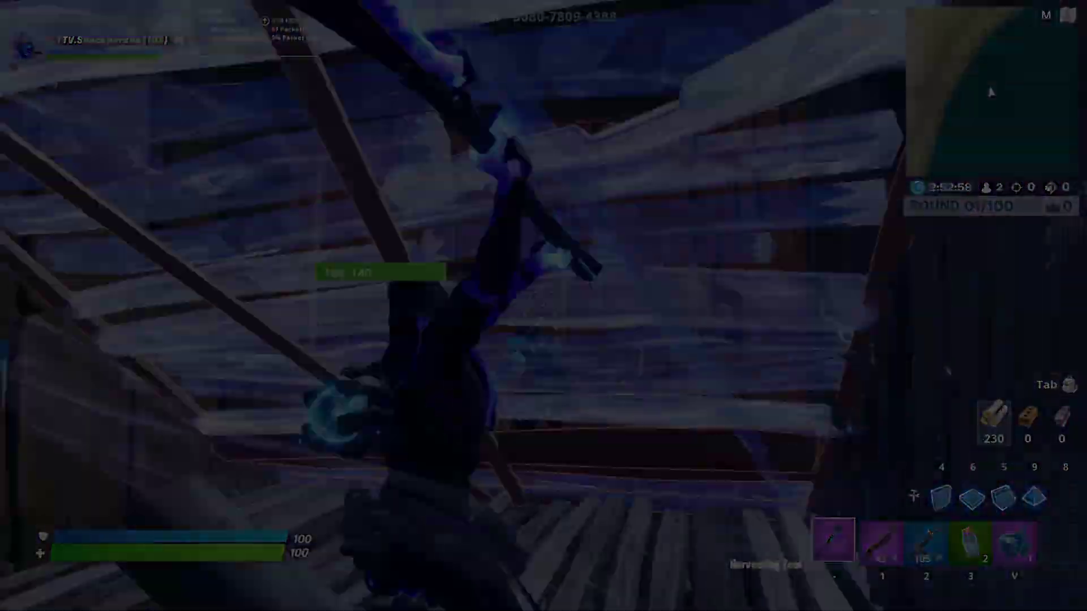